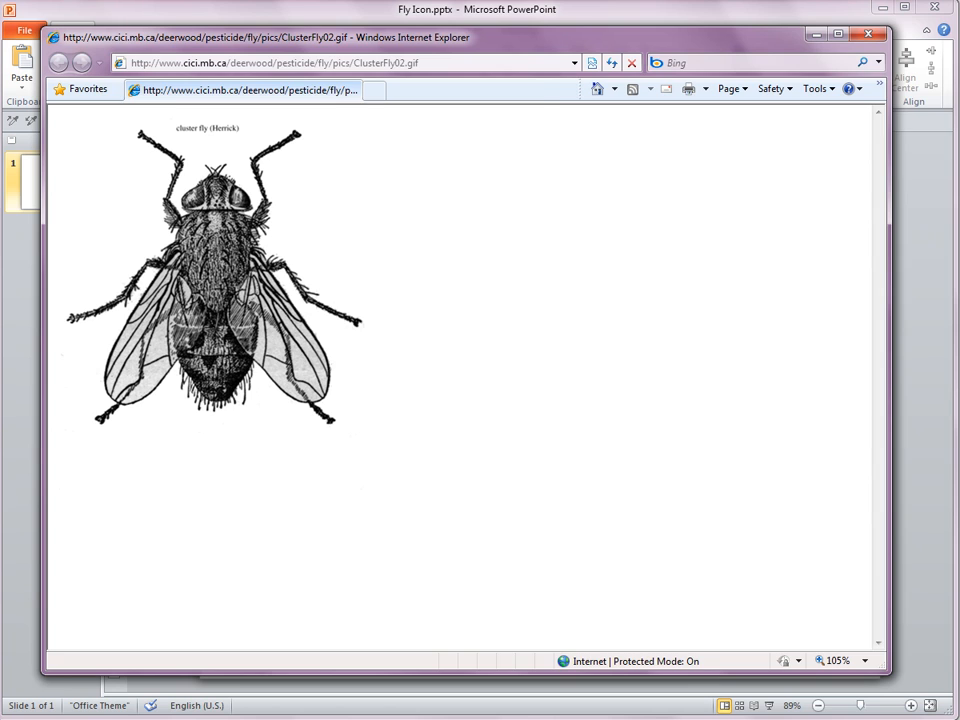
Paste the copied cluster fly image onto the blank slide as a picture.
{"action": "right_click", "coordinate": [526, 428]}
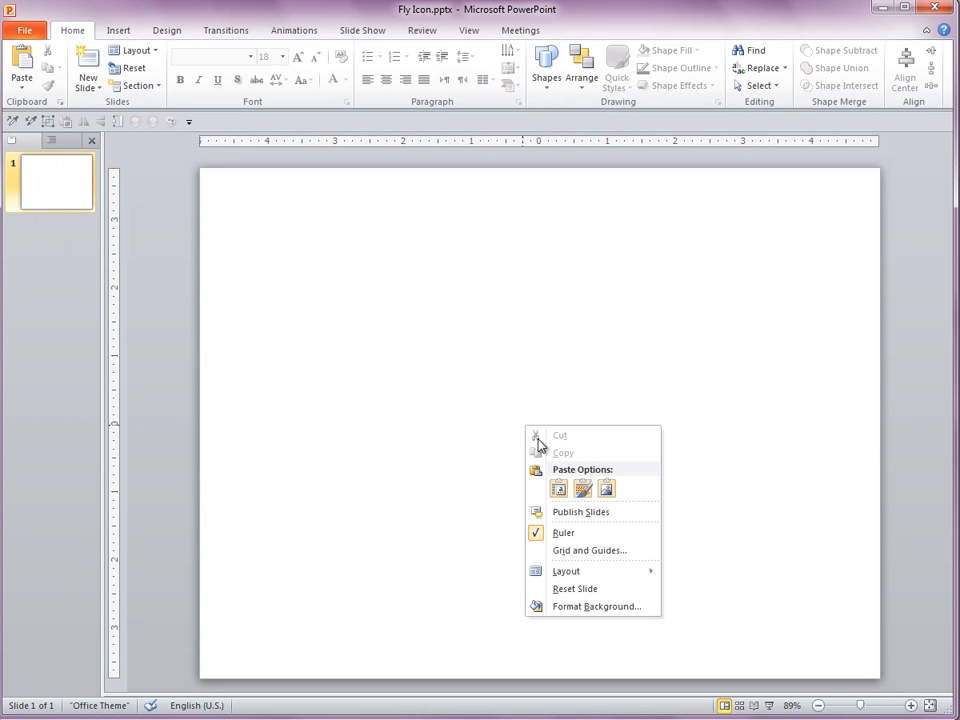
{"action": "left_click", "coordinate": [606, 488]}
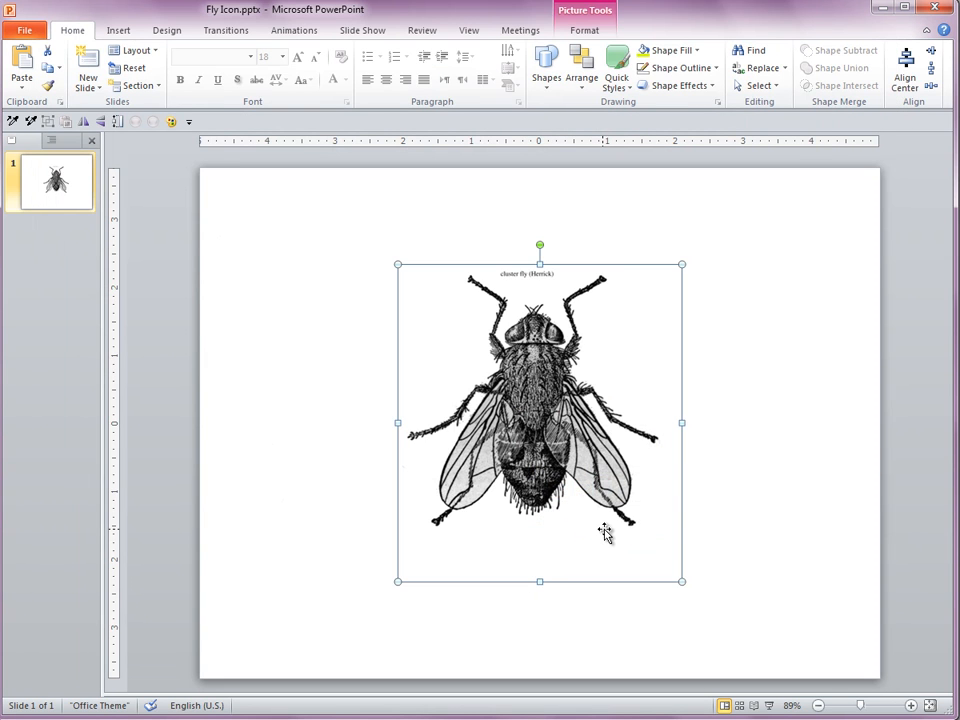
{"action": "left_click", "coordinate": [716, 430]}
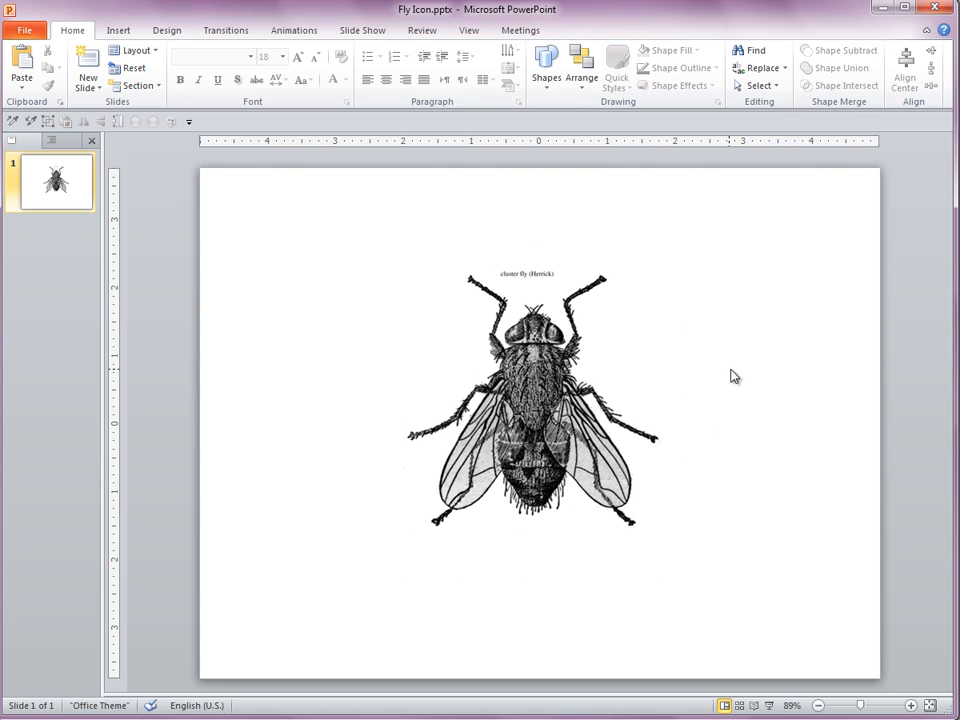
Draw a tall, narrow rectangle over the left half of the fly's body, from the head to the abdomen tip.
{"action": "left_click", "coordinate": [548, 84]}
{"action": "left_click", "coordinate": [608, 121]}
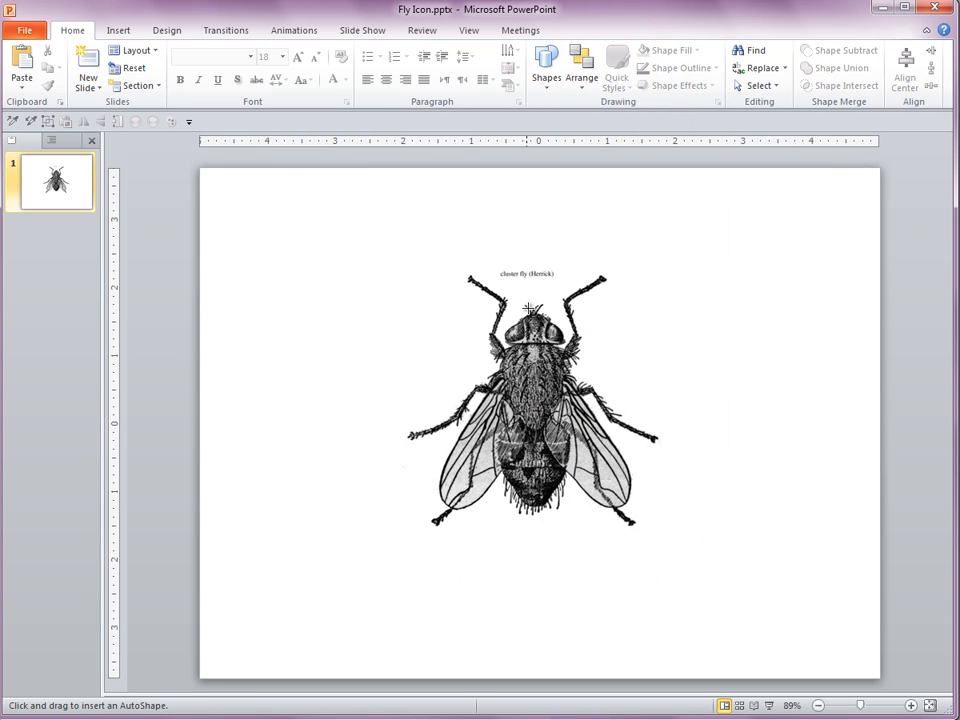
{"action": "mouse_move", "coordinate": [533, 311]}
{"action": "left_mouse_down"}
{"action": "mouse_move", "coordinate": [514, 493]}
{"action": "mouse_move", "coordinate": [500, 509]}
{"action": "left_mouse_up"}
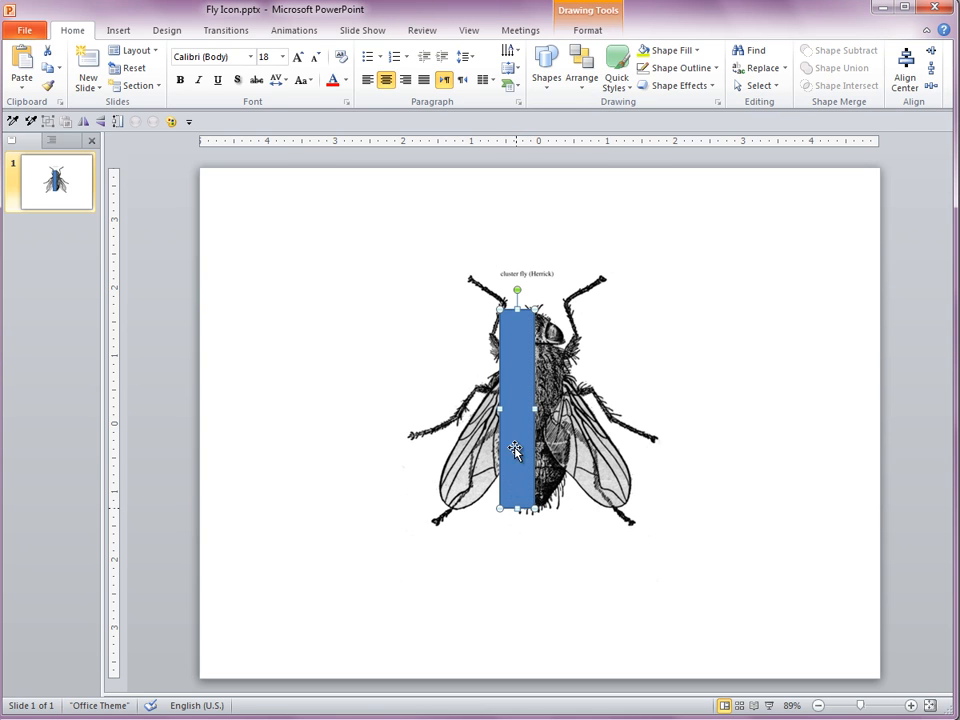
Give the rectangle a custom semi-transparent lime green fill and remove its outline.
{"action": "left_click", "coordinate": [699, 54]}
{"action": "left_click", "coordinate": [700, 235]}
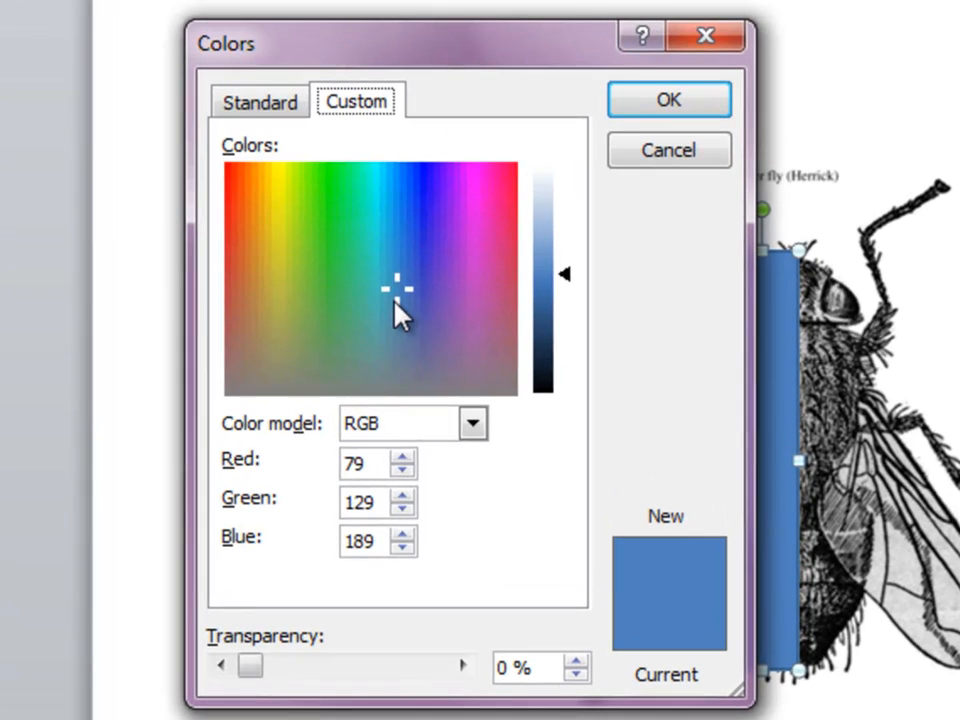
{"action": "left_click", "coordinate": [307, 296]}
{"action": "left_click_drag", "start_coordinate": [315, 222], "coordinate": [296, 162]}
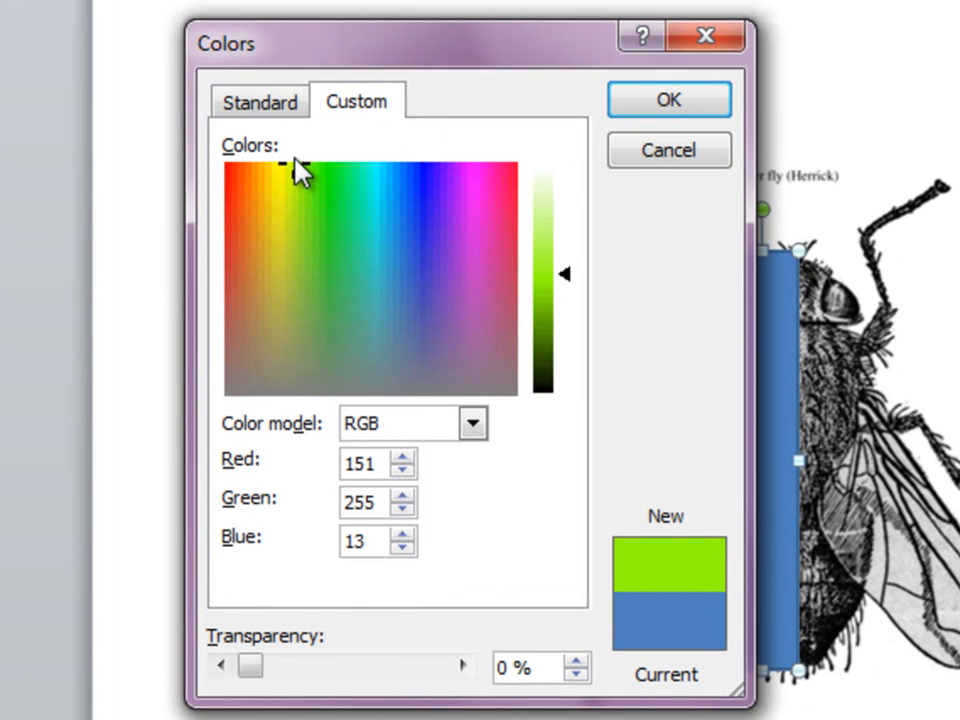
{"action": "left_click", "coordinate": [400, 673]}
{"action": "left_click", "coordinate": [400, 673]}
{"action": "left_click", "coordinate": [400, 673]}
{"action": "left_click", "coordinate": [400, 673]}
{"action": "left_click", "coordinate": [400, 673]}
{"action": "left_click", "coordinate": [668, 99]}
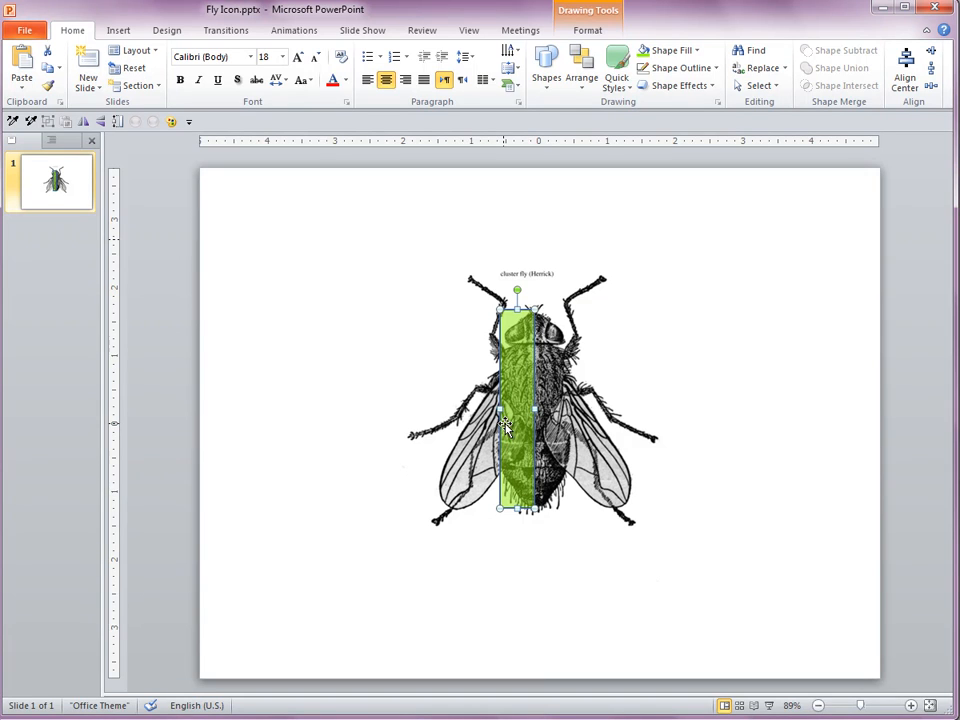
{"action": "left_click", "coordinate": [710, 68]}
{"action": "left_click", "coordinate": [703, 232]}
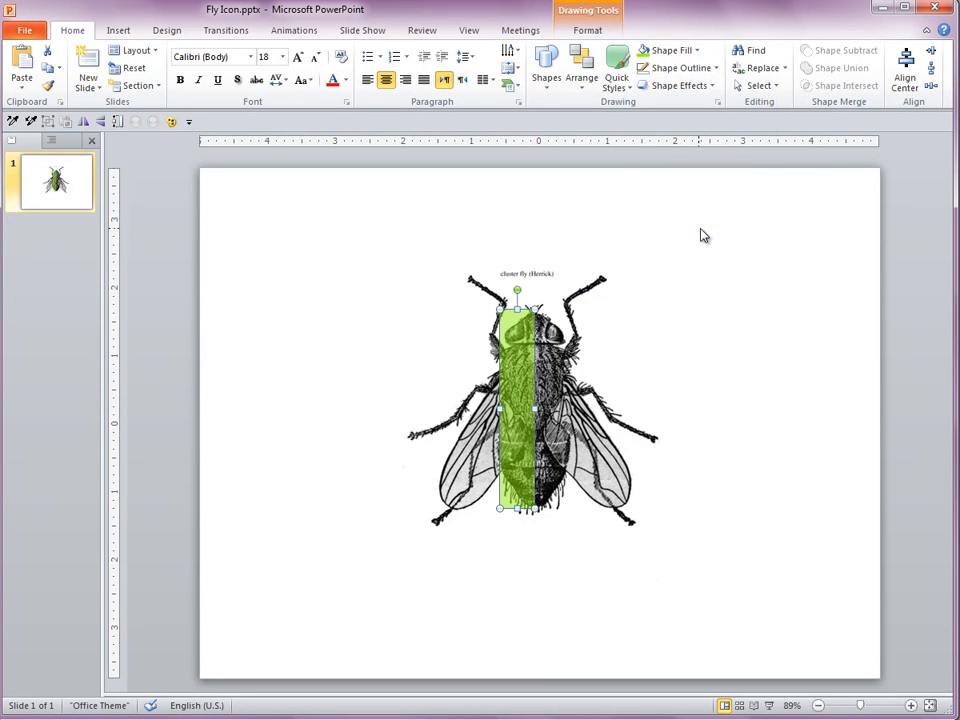
Edit the rectangle's points, moving its lower-left corner up to where wing and abdomen meet and curving the lower edge along the abdomen.
{"action": "left_click_drag", "start_coordinate": [862, 707], "coordinate": [877, 710]}
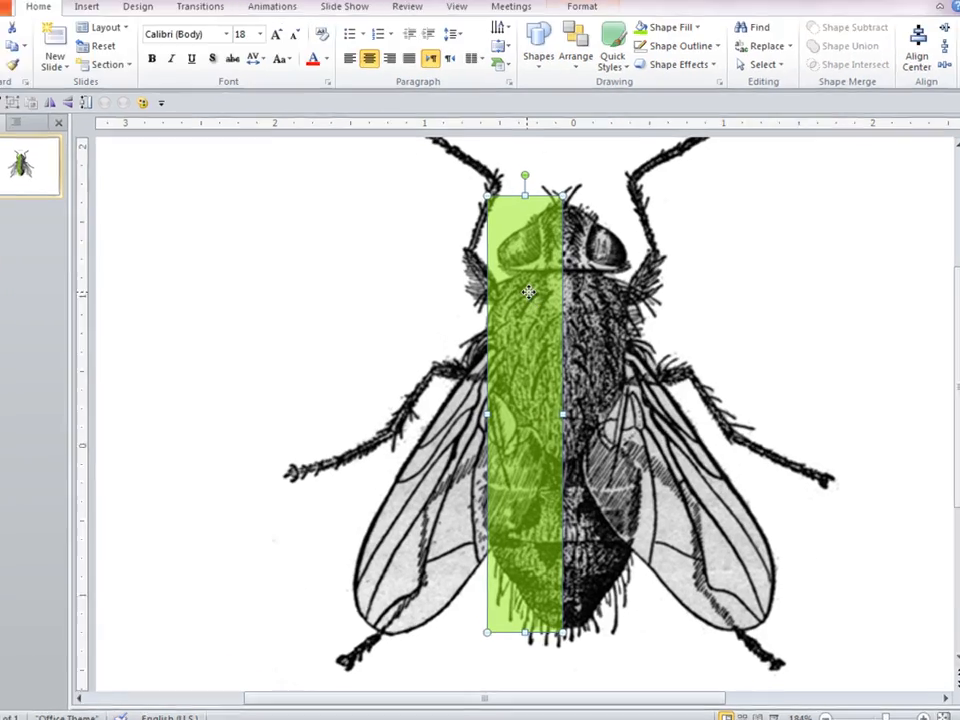
{"action": "right_click", "coordinate": [538, 302]}
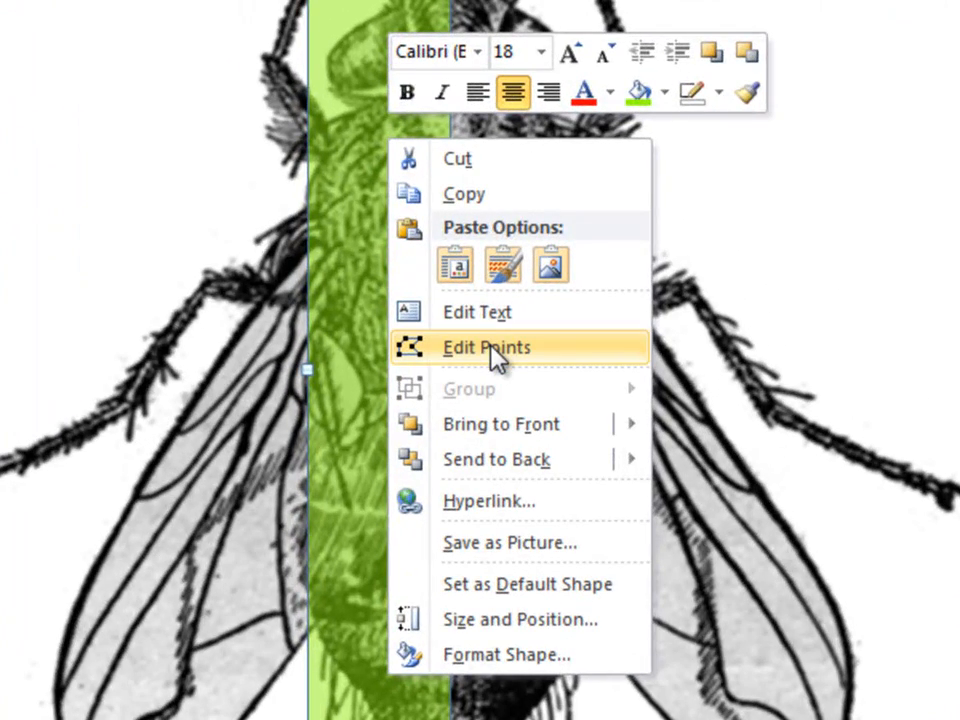
{"action": "left_click", "coordinate": [492, 350]}
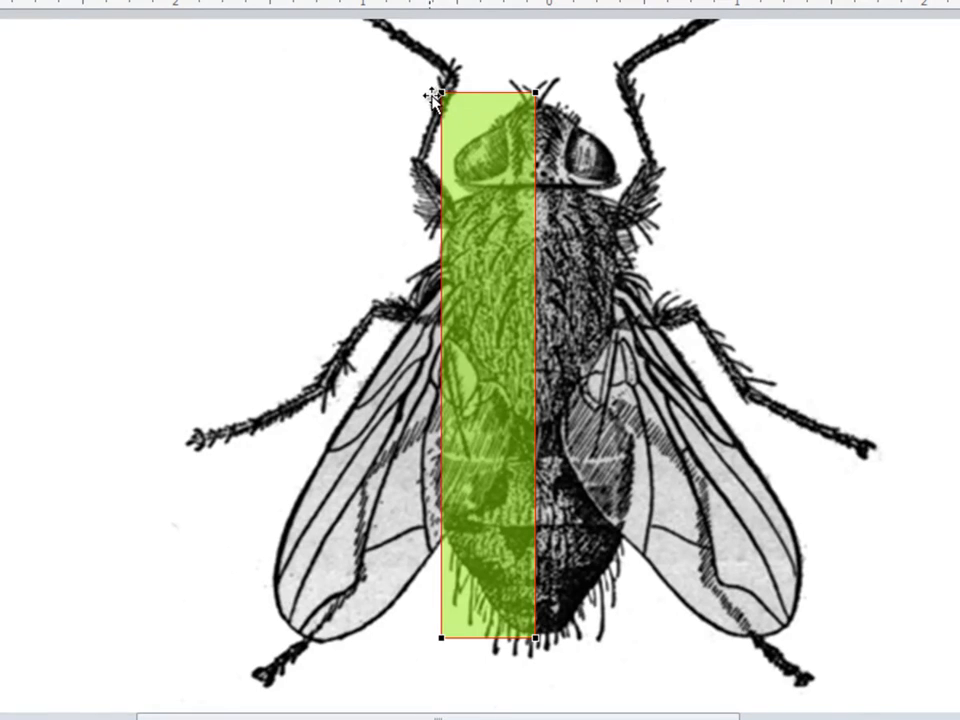
{"action": "left_click", "coordinate": [443, 638]}
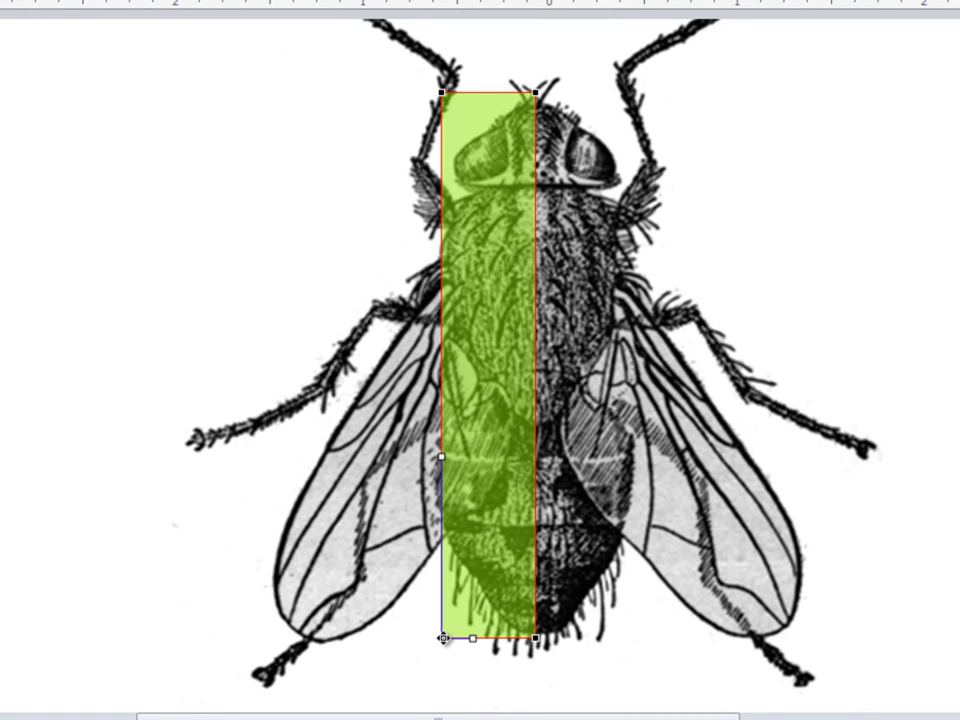
{"action": "left_click_drag", "start_coordinate": [443, 638], "coordinate": [445, 538]}
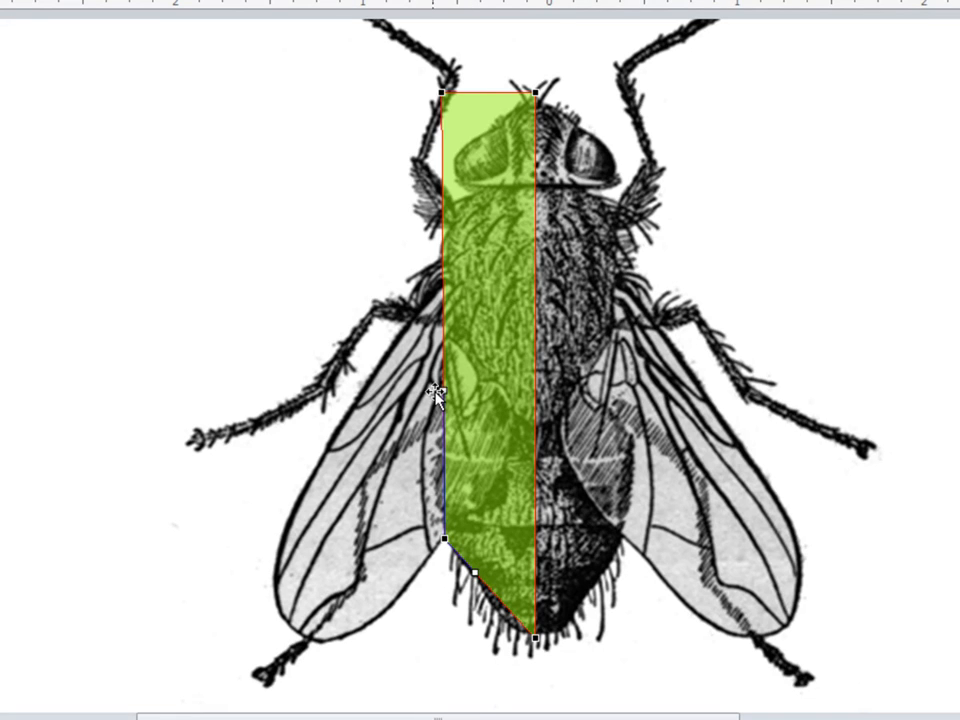
{"action": "left_click_drag", "start_coordinate": [475, 572], "coordinate": [475, 587]}
{"action": "left_click", "coordinate": [537, 638]}
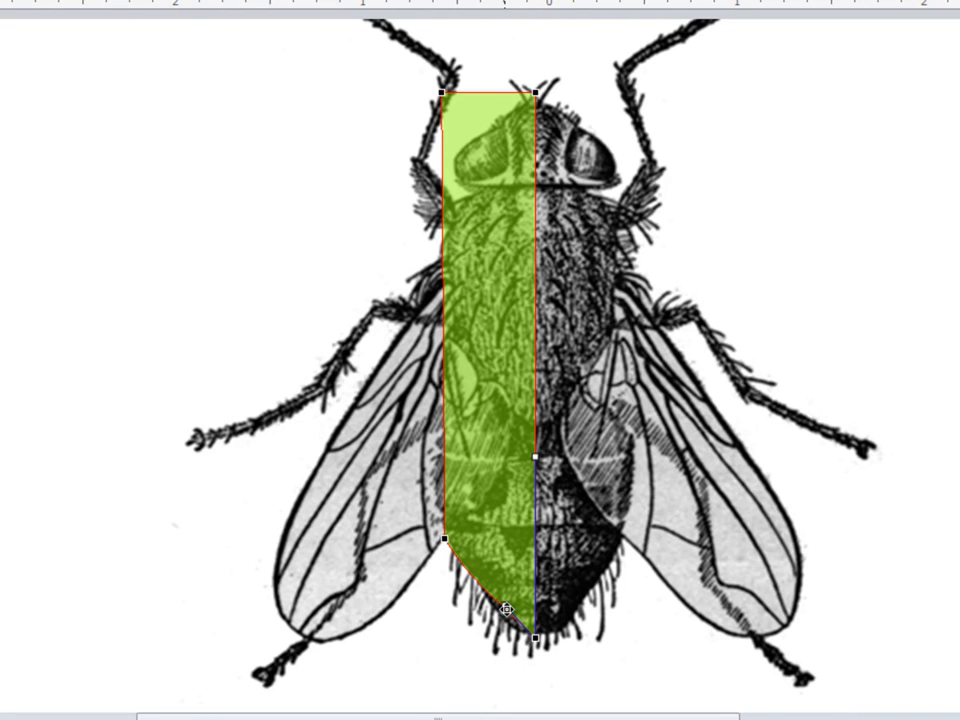
{"action": "left_click_drag", "start_coordinate": [505, 608], "coordinate": [500, 635]}
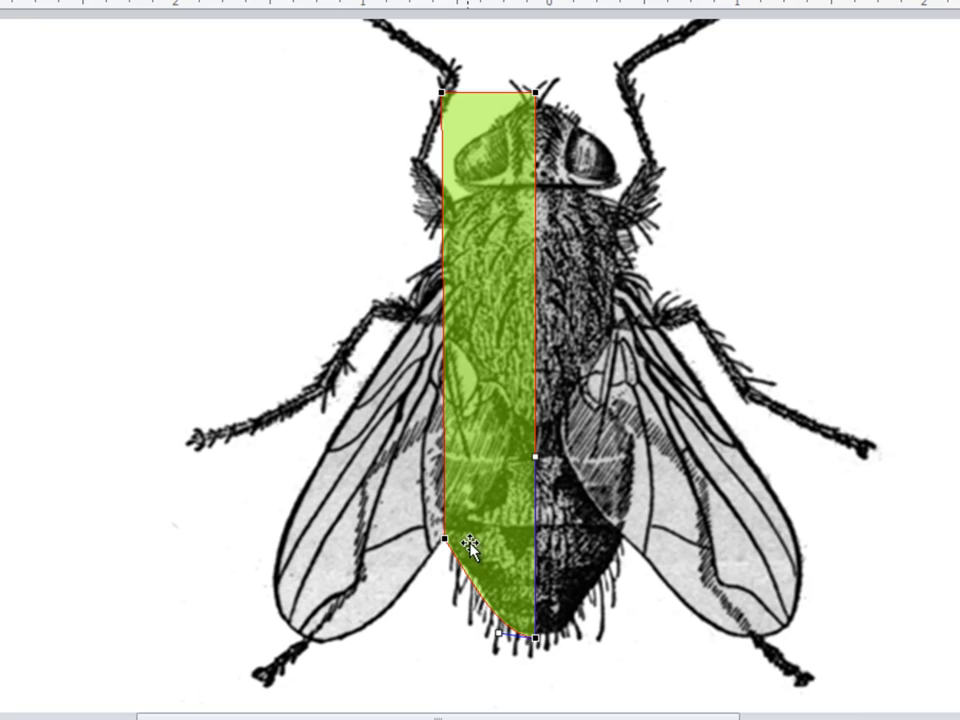
Add a point on the shape's left edge and place it at the tip of the fly's left wing.
{"action": "right_click", "coordinate": [443, 403]}
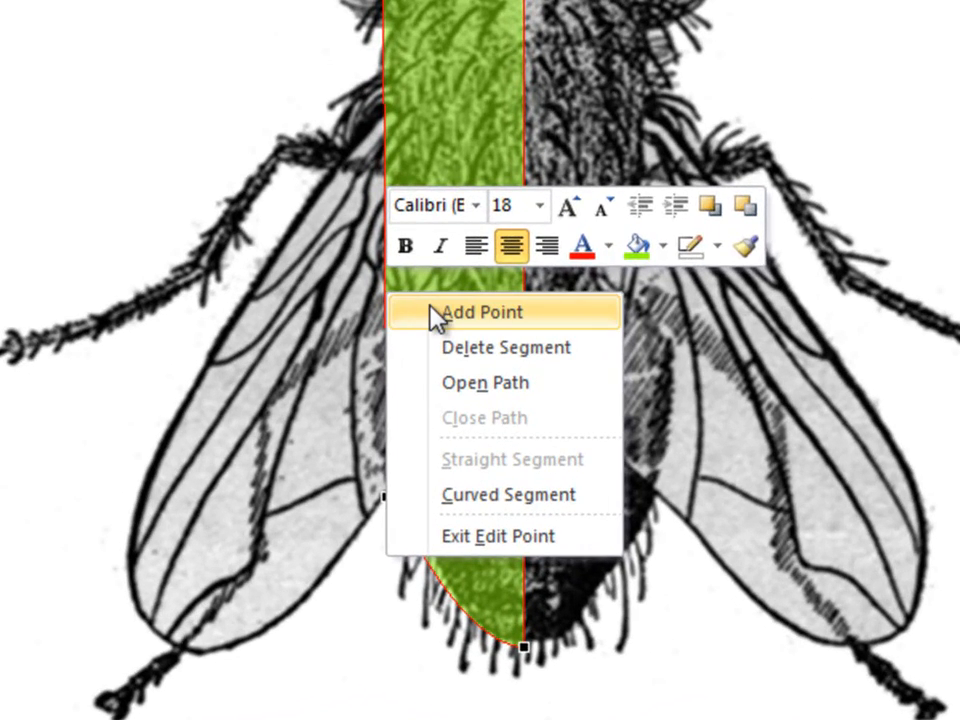
{"action": "left_click", "coordinate": [437, 317]}
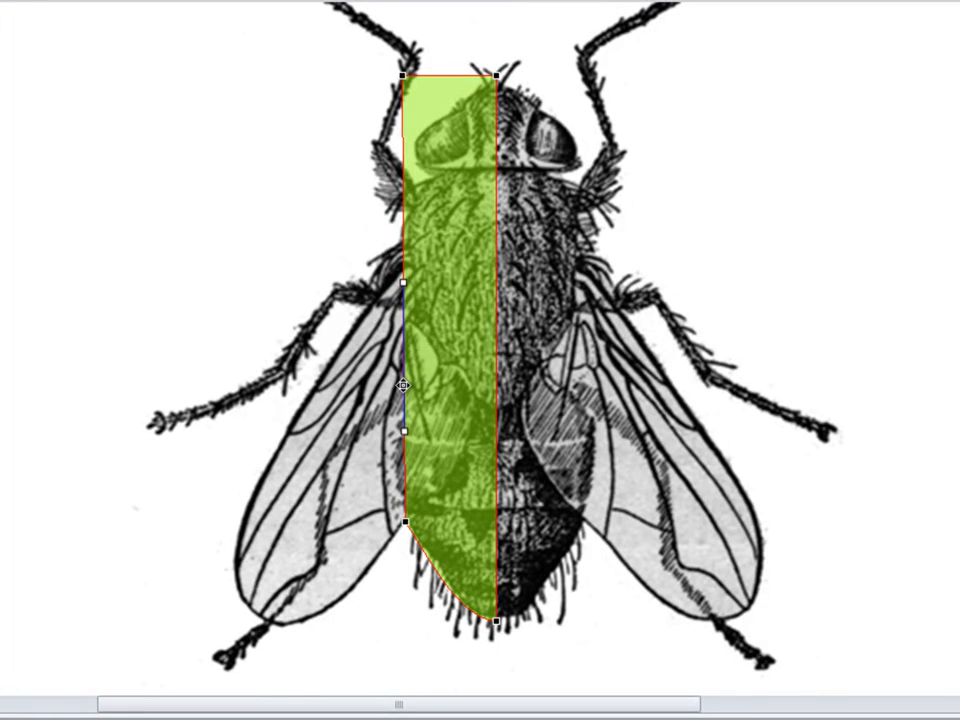
{"action": "left_click_drag", "start_coordinate": [403, 385], "coordinate": [248, 606]}
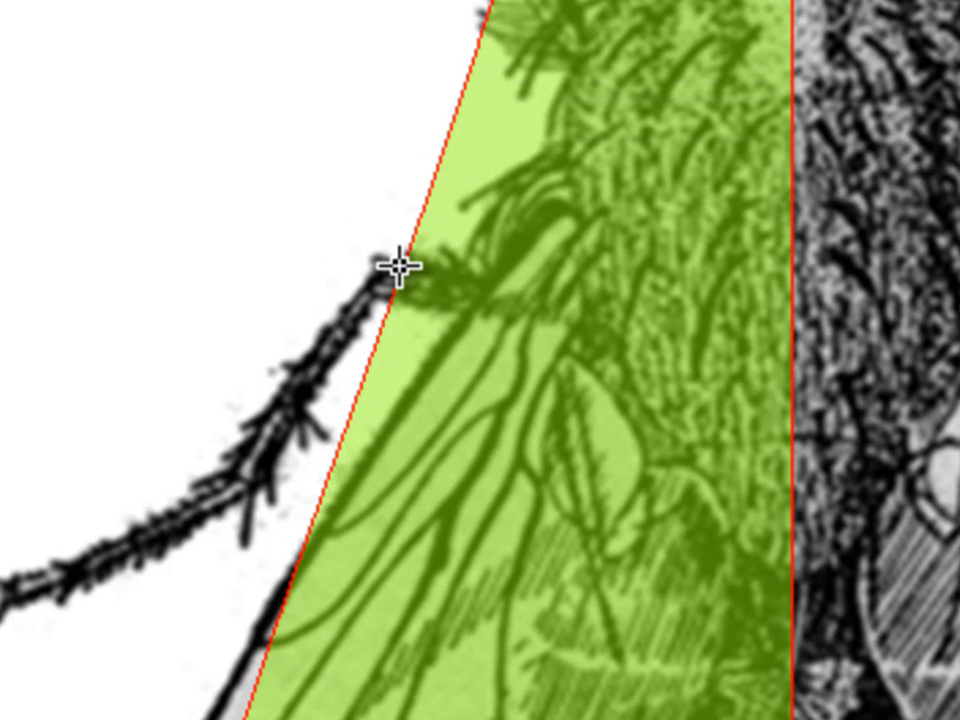
Add points at the wing base and neck, and move the shape's upper-left corner to the outer edge of the eye.
{"action": "left_click_drag", "start_coordinate": [399, 266], "coordinate": [559, 190]}
{"action": "left_click_drag", "start_coordinate": [415, 214], "coordinate": [436, 188]}
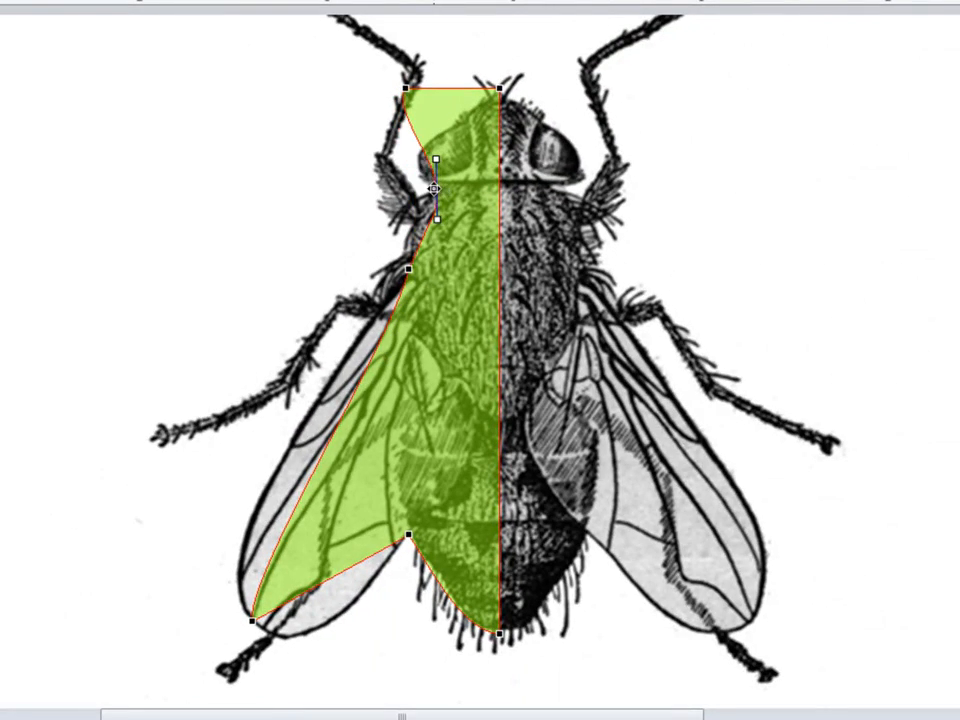
{"action": "left_click_drag", "start_coordinate": [407, 88], "coordinate": [421, 151]}
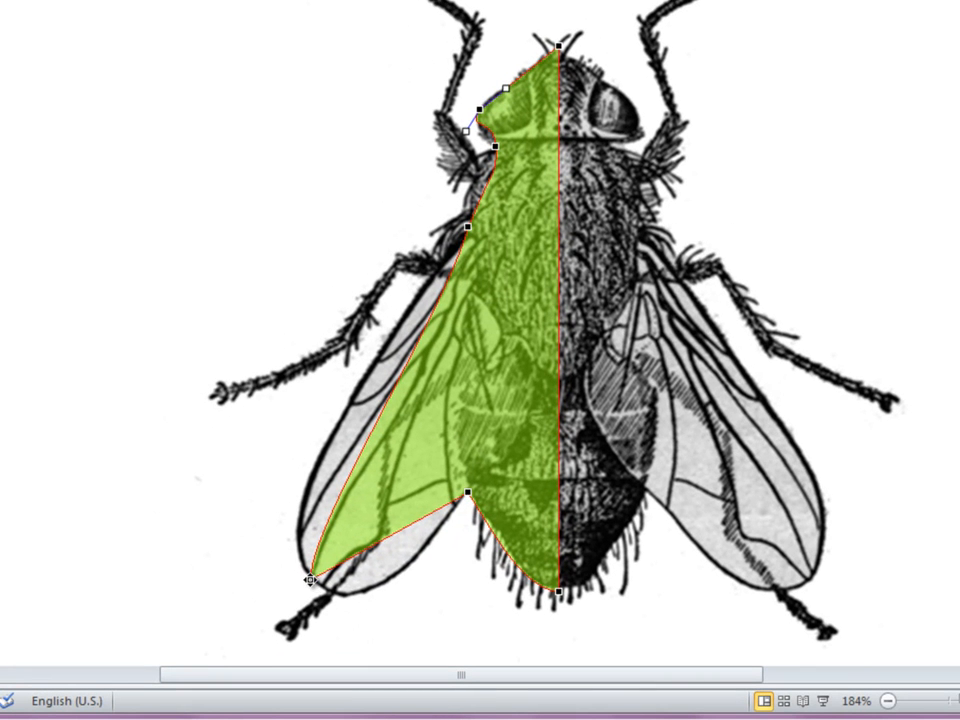
Make the wing-tip point a straight point and bend the adjoining curves to follow both edges of the left wing.
{"action": "right_click", "coordinate": [310, 579]}
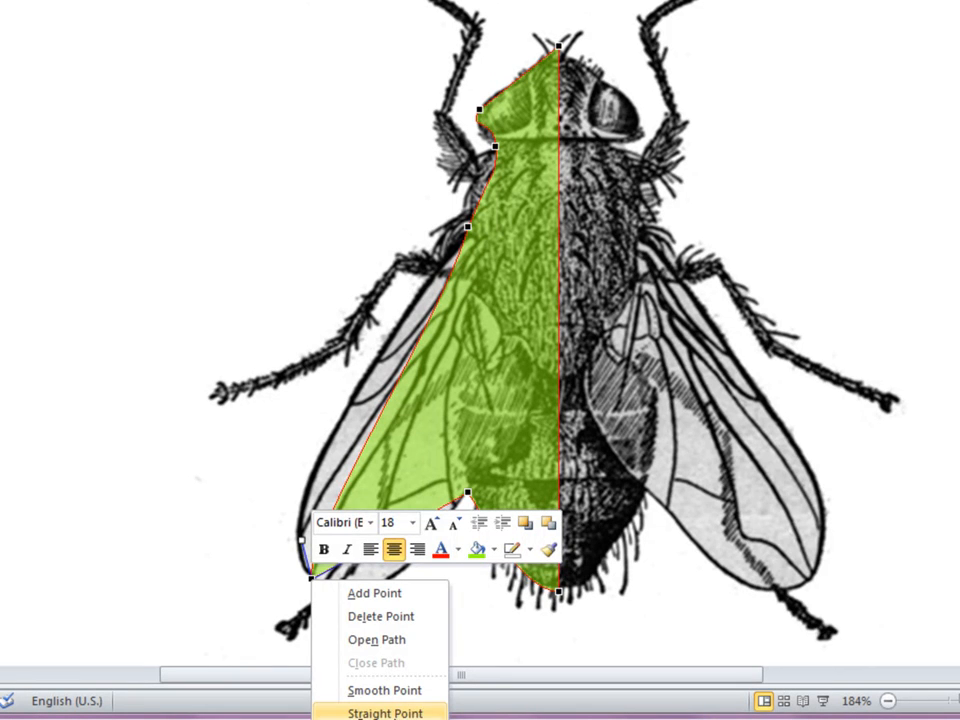
{"action": "left_click", "coordinate": [385, 713]}
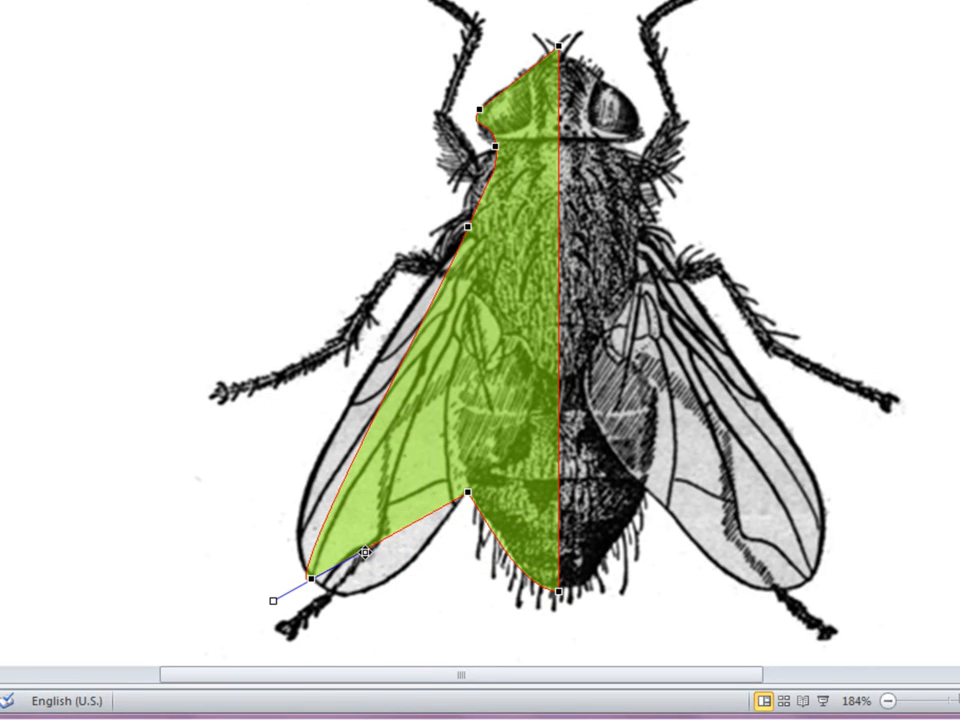
{"action": "left_click_drag", "start_coordinate": [365, 552], "coordinate": [413, 624]}
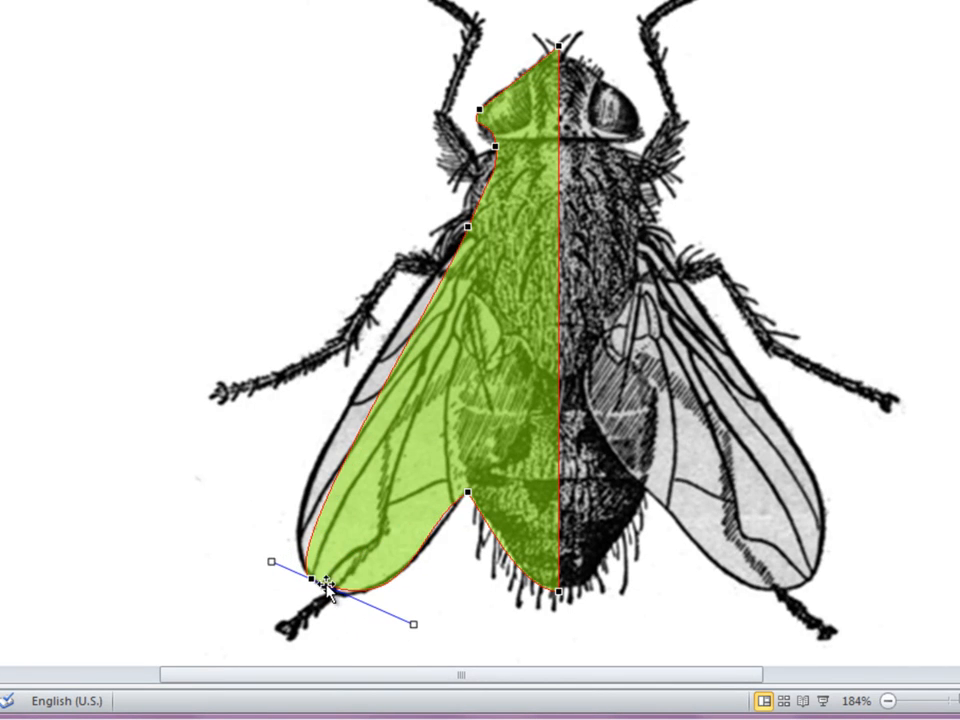
{"action": "left_click_drag", "start_coordinate": [275, 562], "coordinate": [232, 531]}
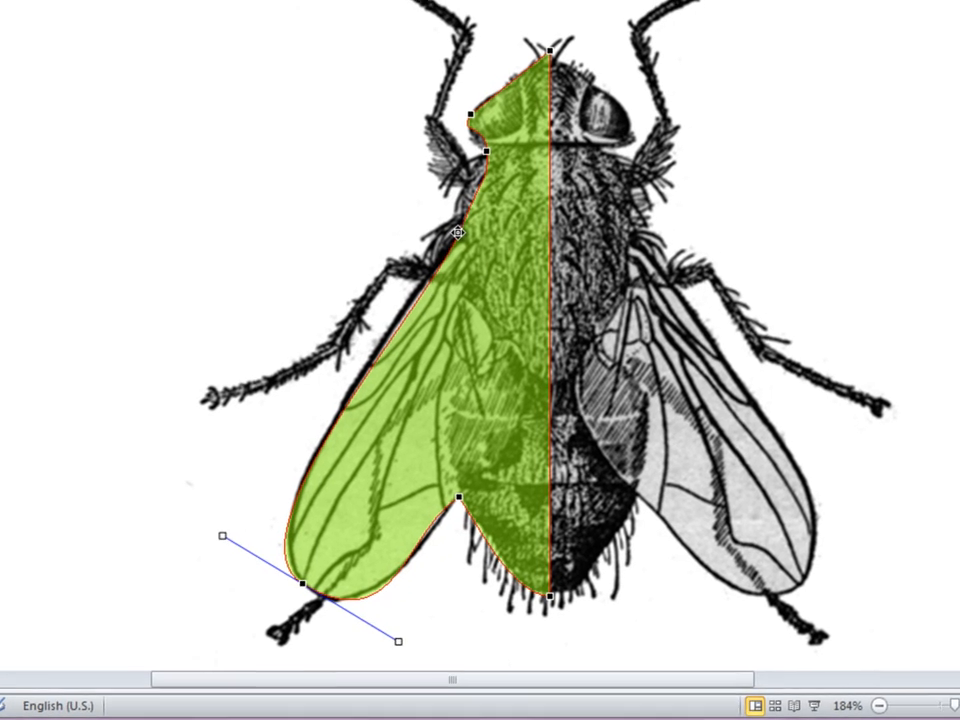
{"action": "left_click", "coordinate": [467, 227]}
{"action": "left_click_drag", "start_coordinate": [390, 330], "coordinate": [370, 317]}
{"action": "left_click", "coordinate": [417, 255]}
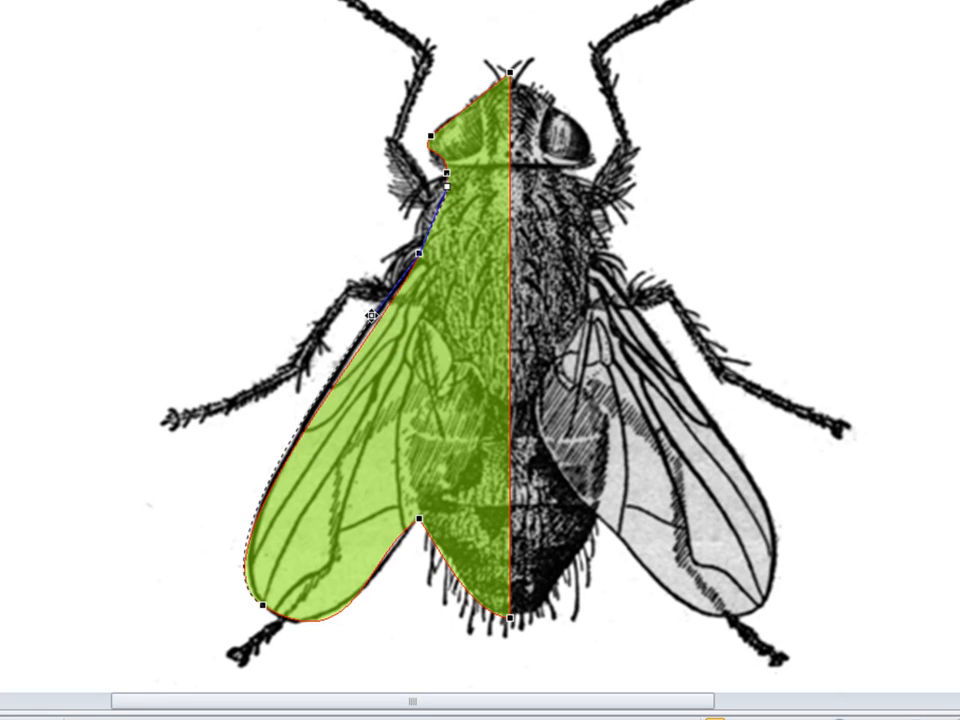
Curve the segment between the neck and wing-base points outward to follow the thorax.
{"action": "left_click", "coordinate": [447, 176]}
{"action": "left_click_drag", "start_coordinate": [449, 201], "coordinate": [419, 206]}
{"action": "left_click", "coordinate": [420, 251]}
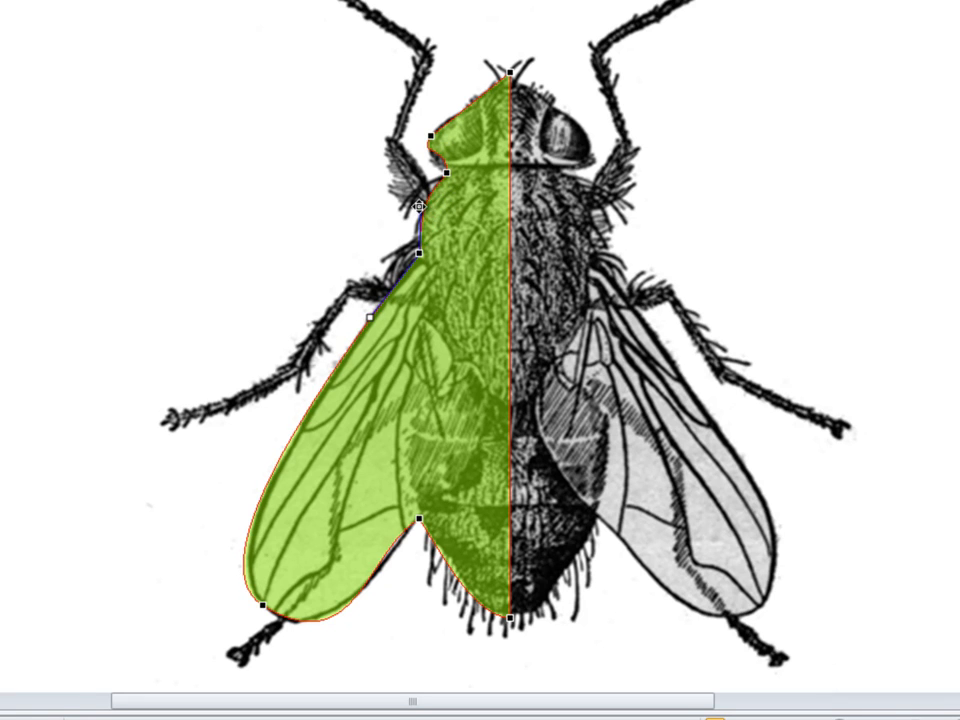
Adjust the curve handles at the eye, neck and head-top points so the outline follows the left side of the head.
{"action": "left_click", "coordinate": [431, 134]}
{"action": "left_click_drag", "start_coordinate": [418, 158], "coordinate": [419, 182]}
{"action": "left_click", "coordinate": [446, 173]}
{"action": "mouse_move", "coordinate": [446, 173]}
{"action": "left_mouse_down"}
{"action": "mouse_move", "coordinate": [449, 148]}
{"action": "mouse_move", "coordinate": [441, 157]}
{"action": "left_mouse_up"}
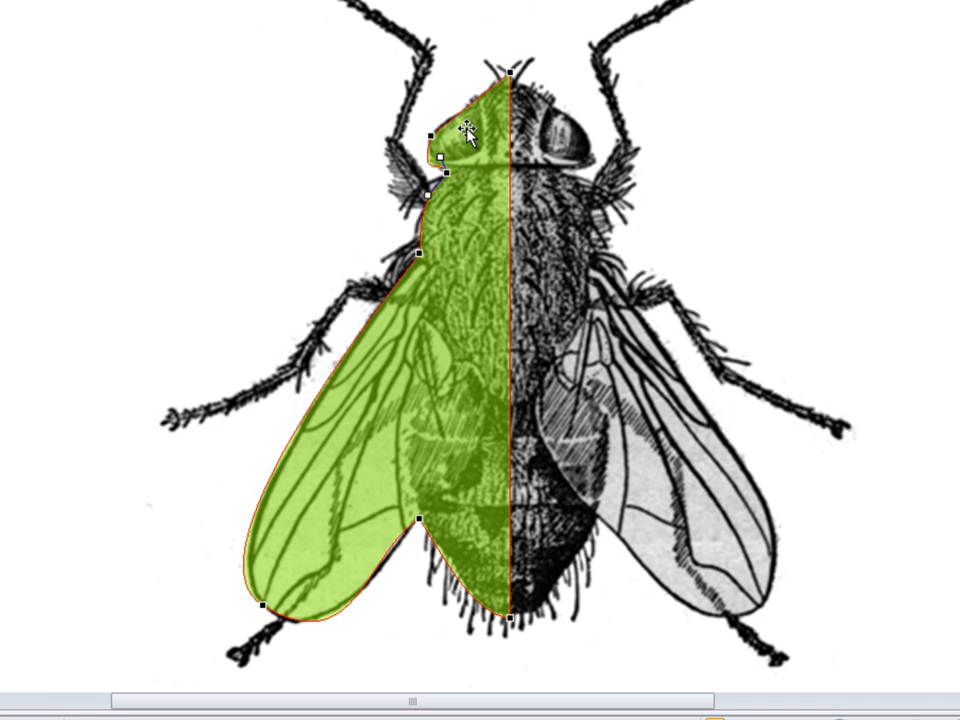
{"action": "left_click", "coordinate": [510, 71]}
{"action": "left_click_drag", "start_coordinate": [481, 93], "coordinate": [452, 96]}
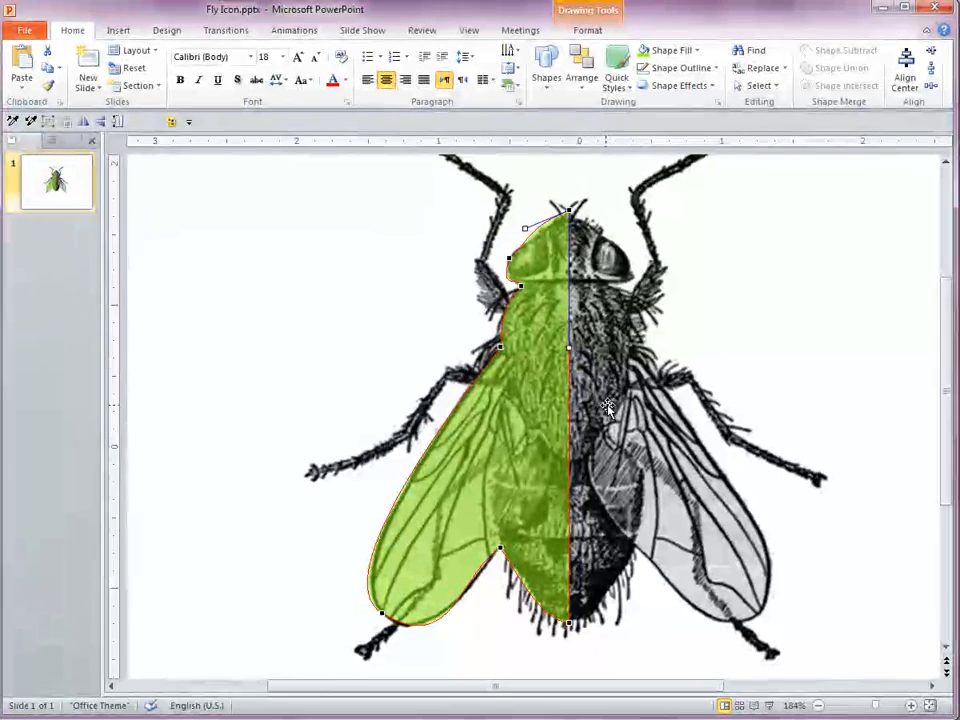
Draw a thin horizontal rectangle just above the fly's left middle leg.
{"action": "left_click", "coordinate": [552, 93]}
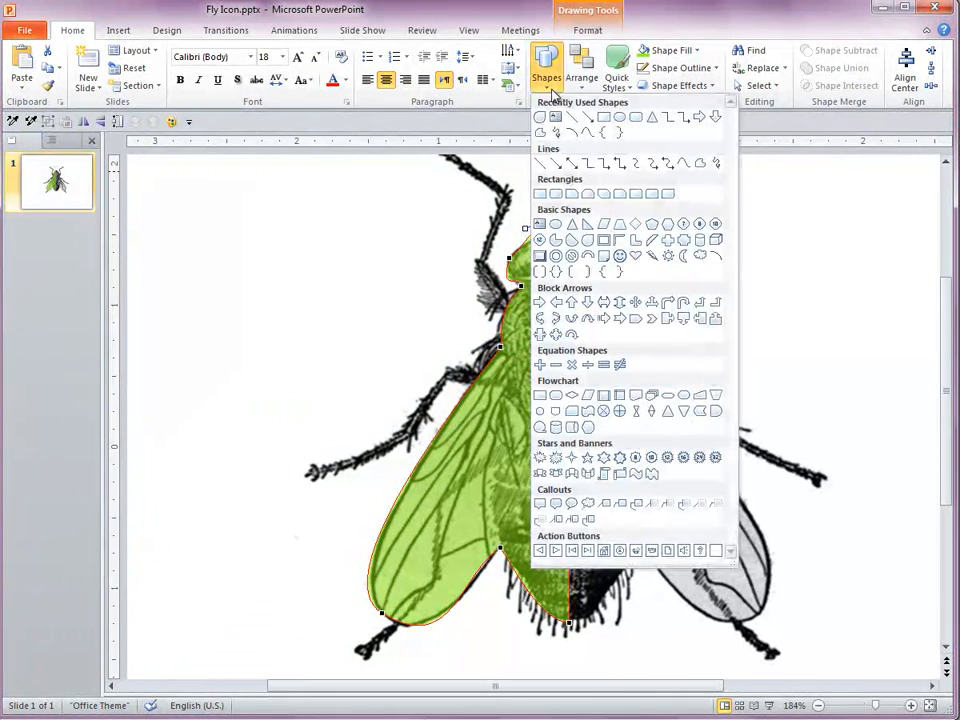
{"action": "left_click", "coordinate": [604, 120]}
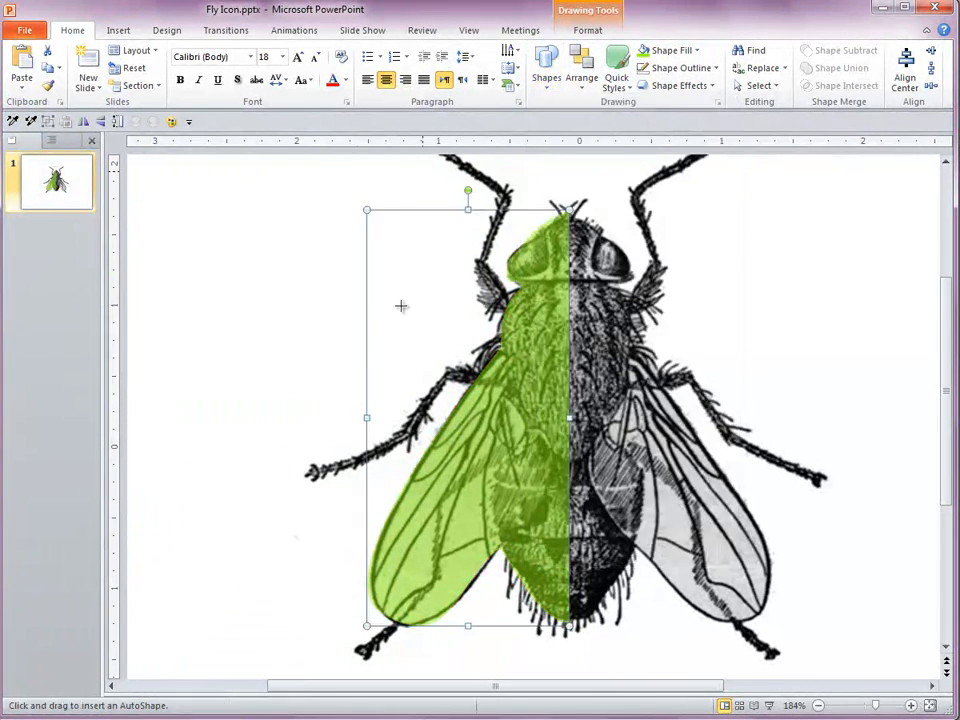
{"action": "left_click_drag", "start_coordinate": [307, 385], "coordinate": [428, 376]}
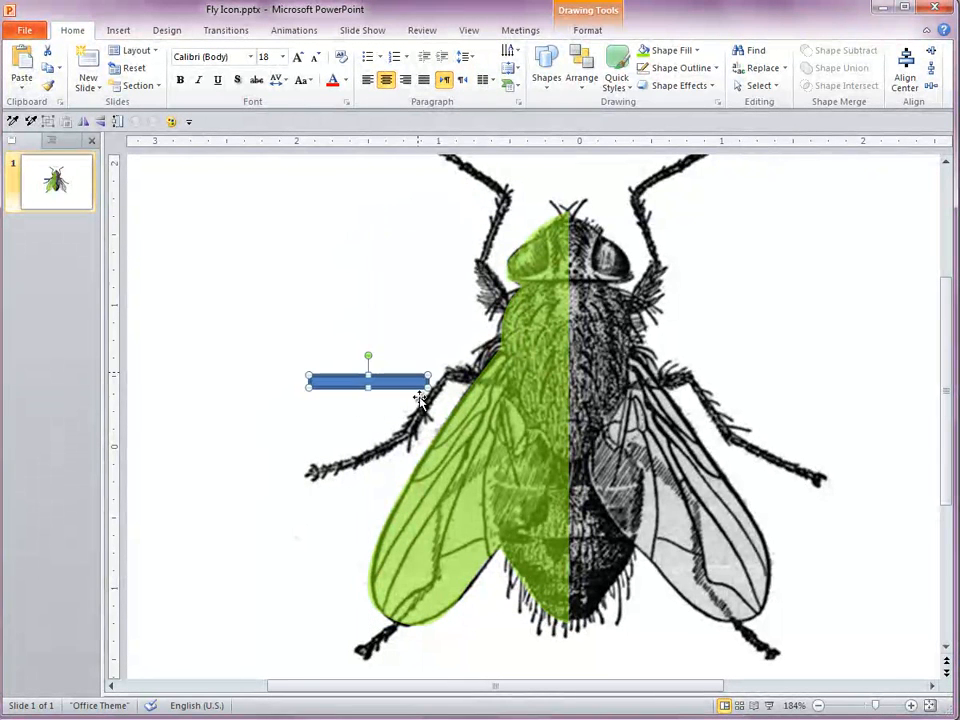
Copy the body shape's formatting to the thin rectangle with Format Painter and move the rectangle over the middle leg's base.
{"action": "left_click", "coordinate": [520, 421]}
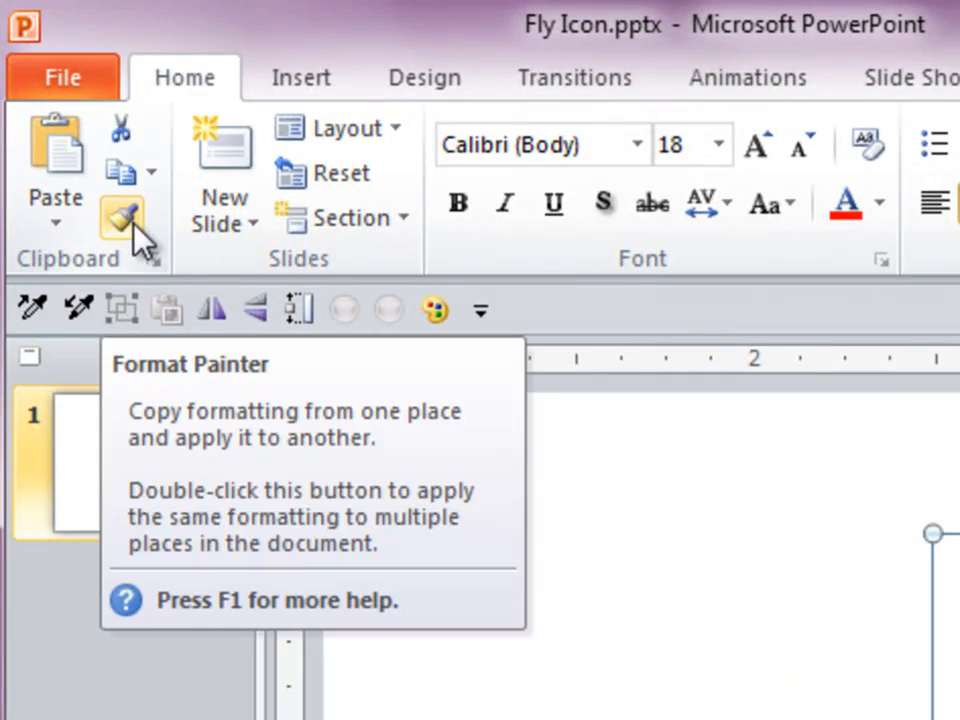
{"action": "left_click", "coordinate": [127, 220]}
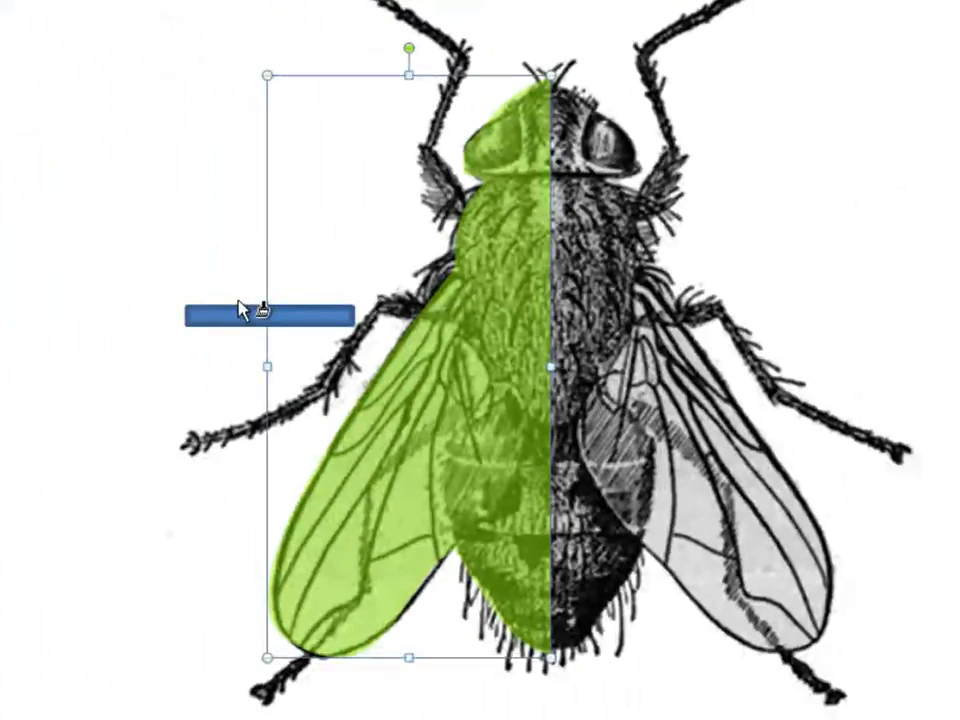
{"action": "left_click", "coordinate": [241, 312]}
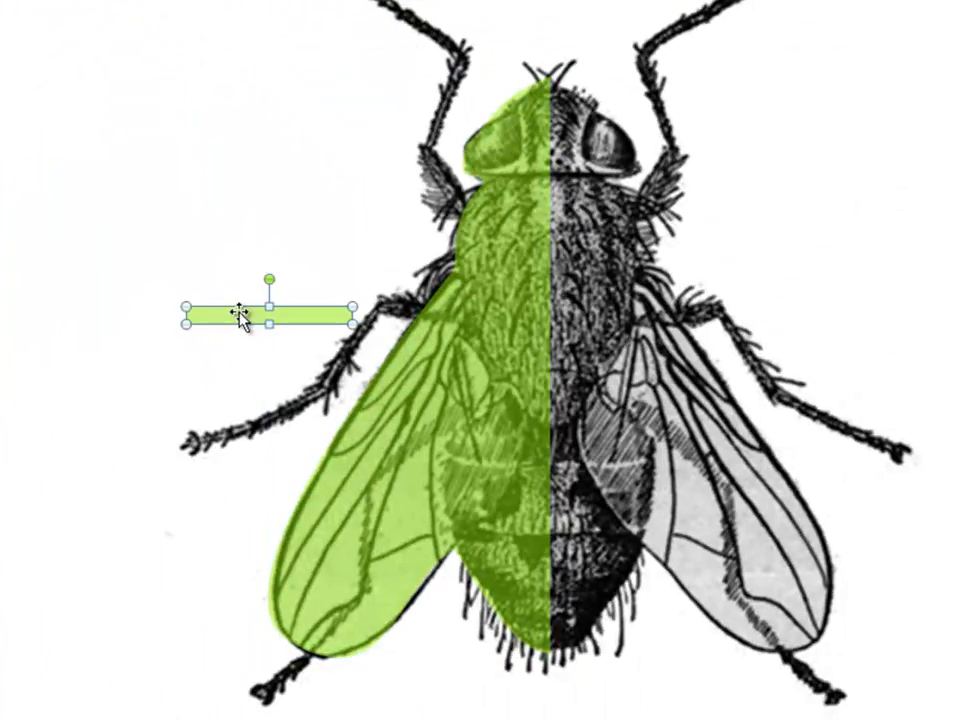
{"action": "left_click_drag", "start_coordinate": [251, 316], "coordinate": [333, 317]}
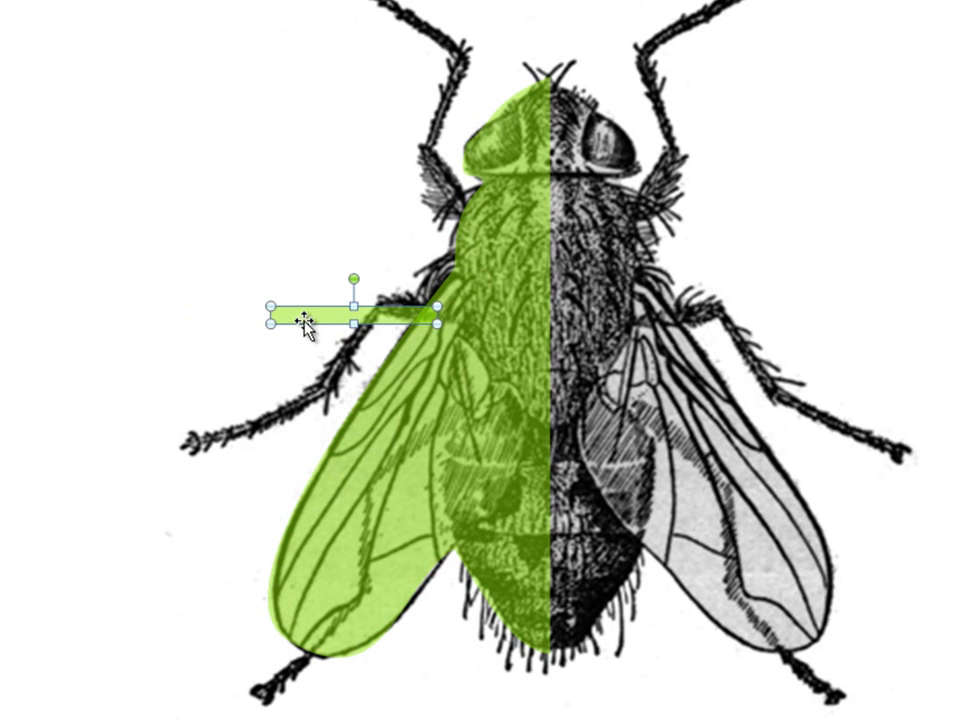